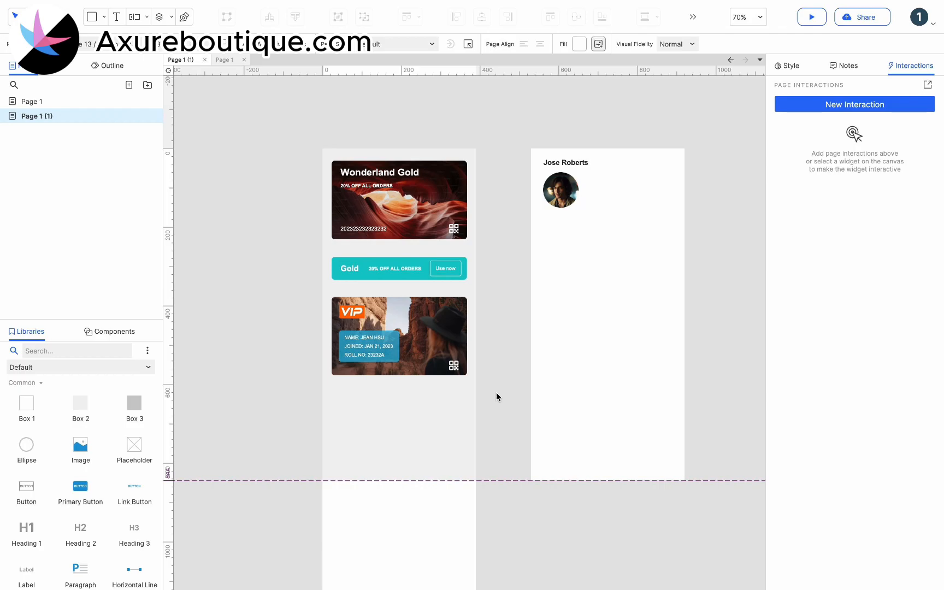
Convert the white profile group beside the cards screen into a dynamic panel and place it over the cards at X 0, Y 0
left_click(594, 269)
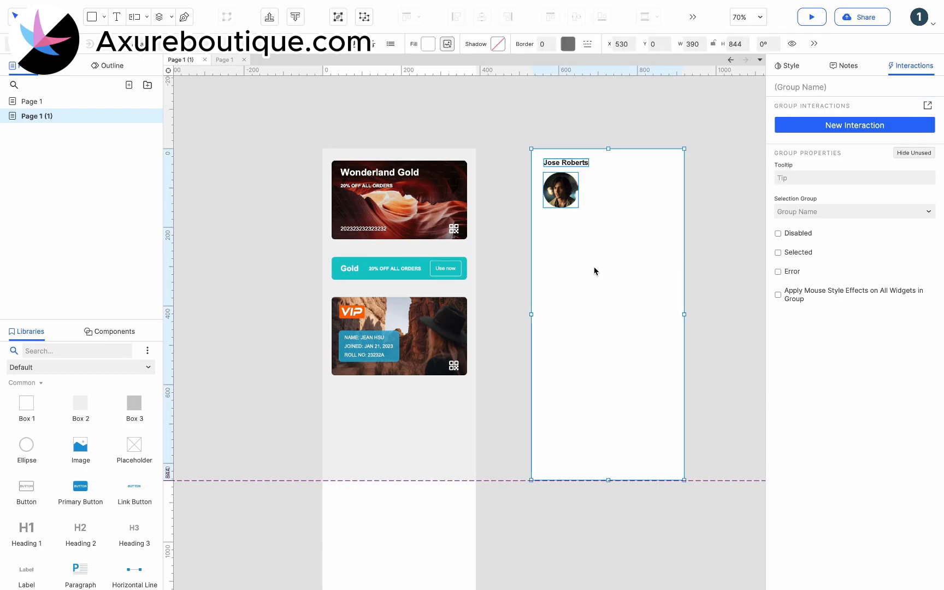
right_click(603, 266)
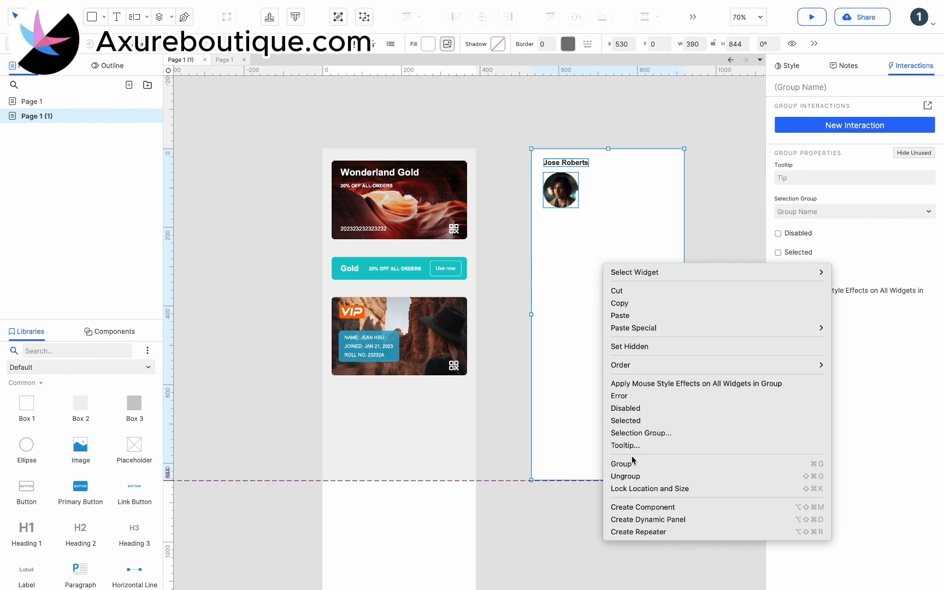
left_click(635, 521)
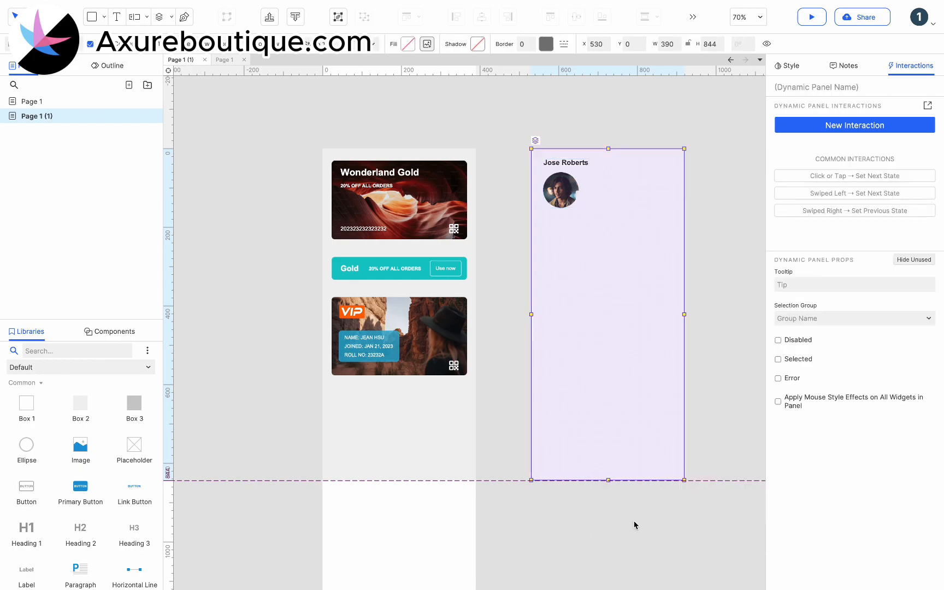
left_click_drag(619, 373, 412, 369)
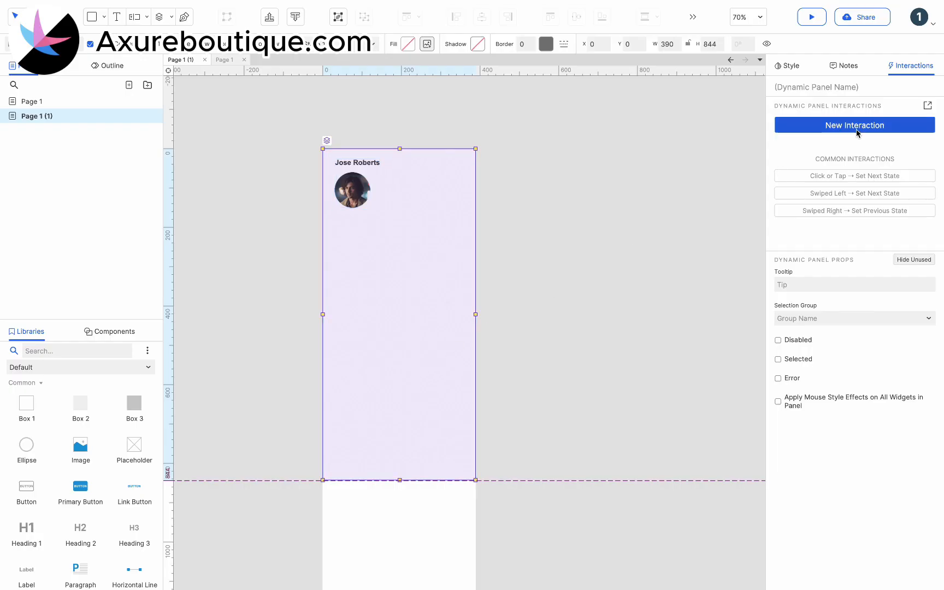
Add a Dragged interaction to the dynamic panel with a Move action on This set to With Drag x
left_click(855, 128)
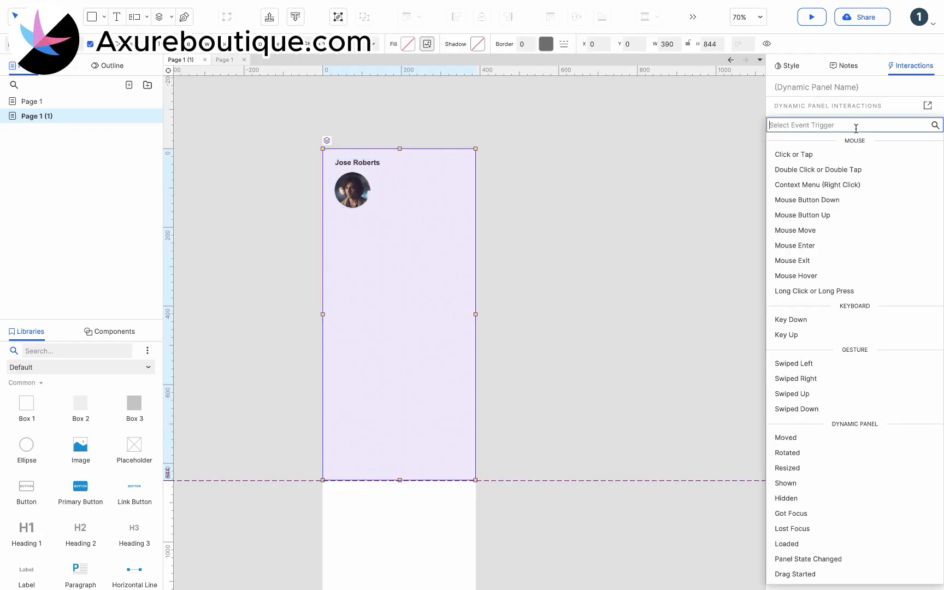
scroll(830, 404, "down", 2)
left_click(817, 529)
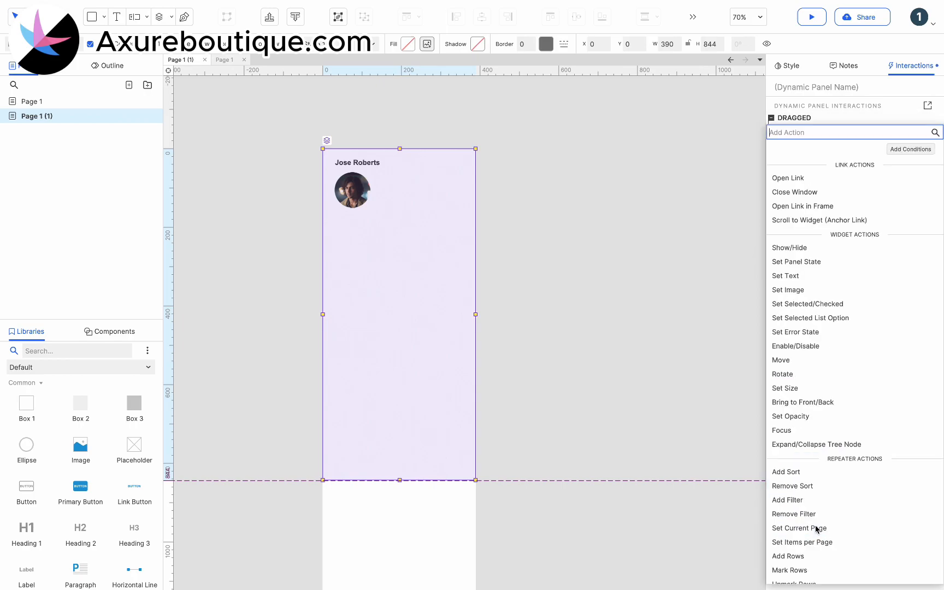
left_click(811, 360)
left_click(836, 192)
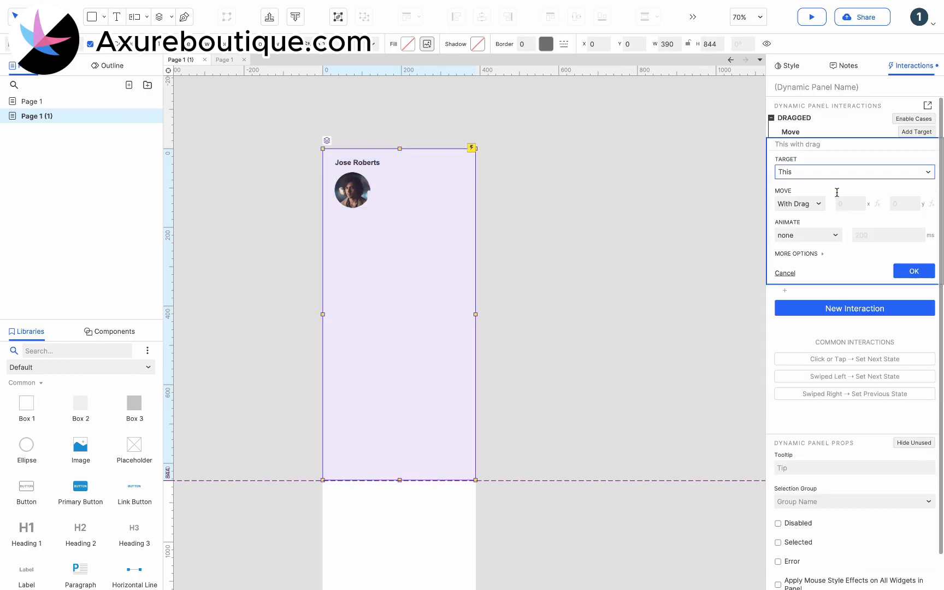
left_click(814, 204)
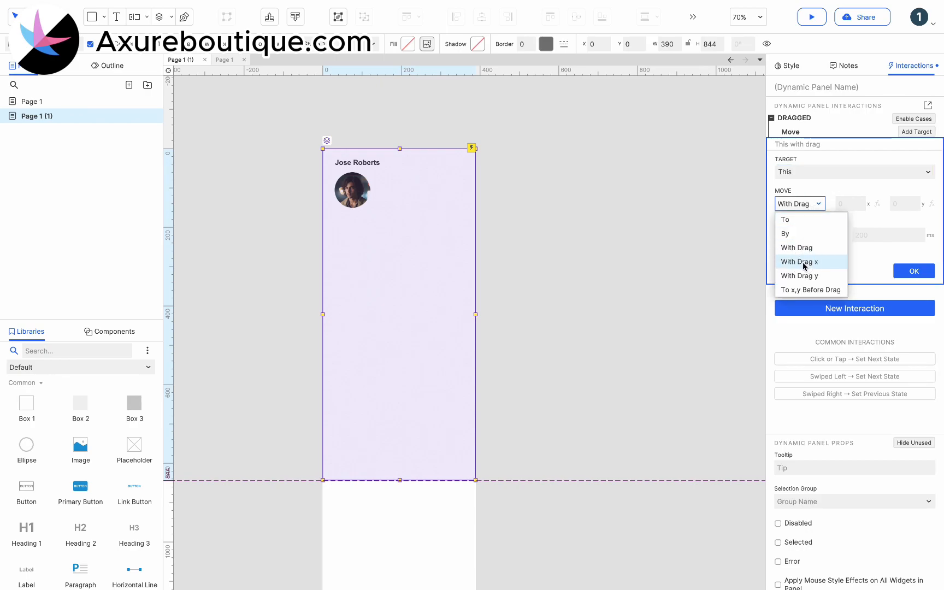
left_click(803, 263)
left_click(908, 271)
Add a Moved event to the dynamic panel, enable cases, and start a new condition for Case 1
left_click(838, 175)
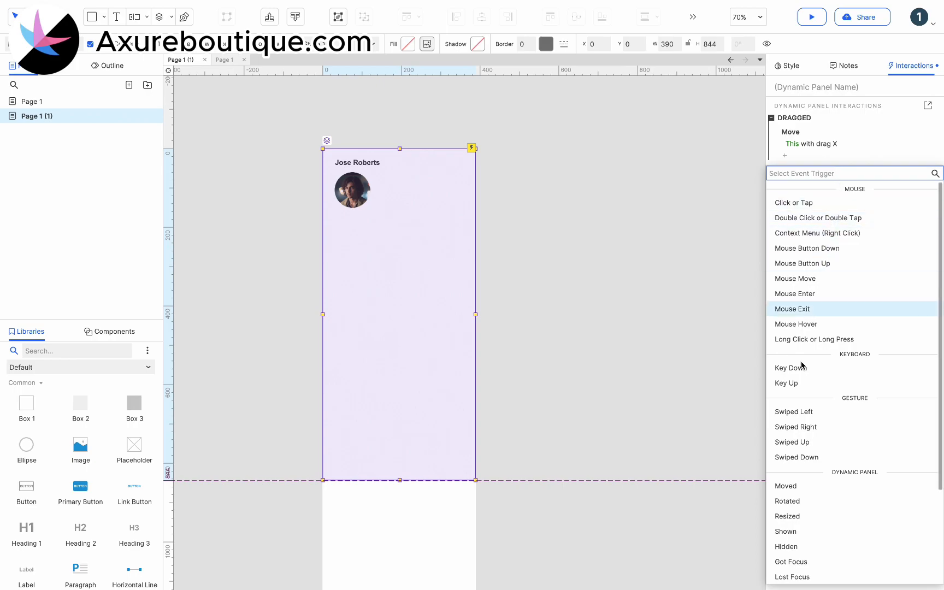
left_click(785, 486)
left_click(870, 167)
left_click(904, 167)
left_click(914, 180)
left_click(309, 237)
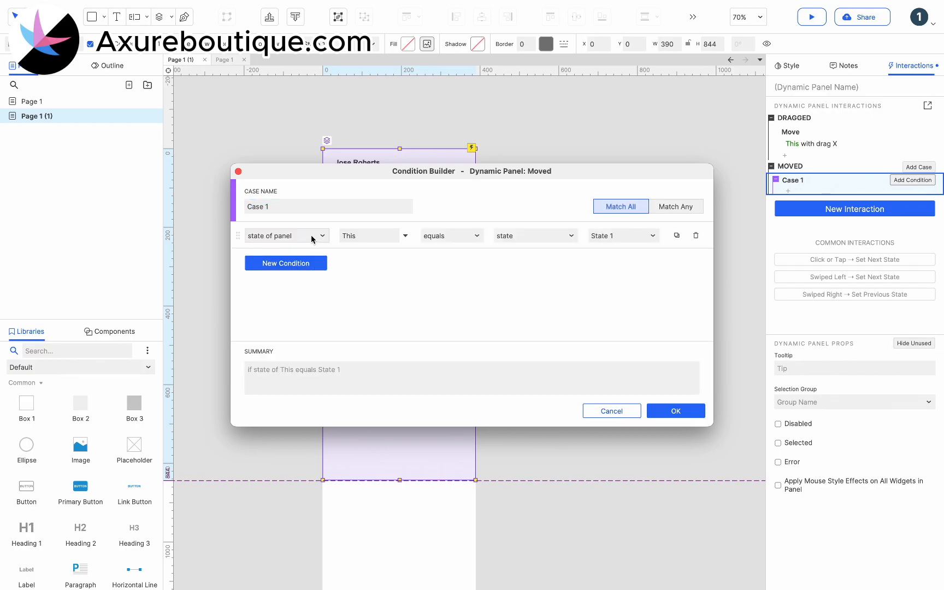
Make the Moved condition compare a text value, with [[This.x]] as its first value
left_click(313, 237)
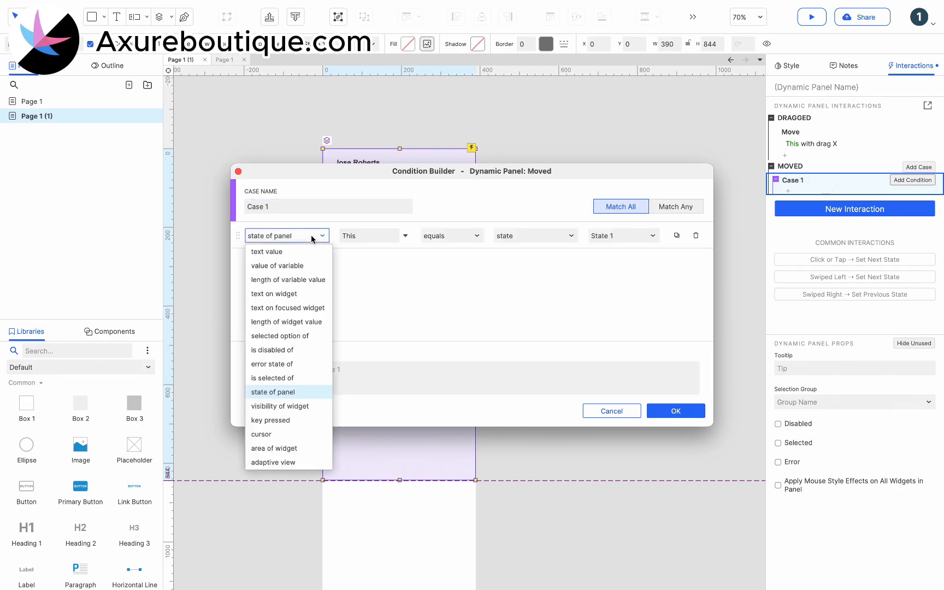
left_click(298, 252)
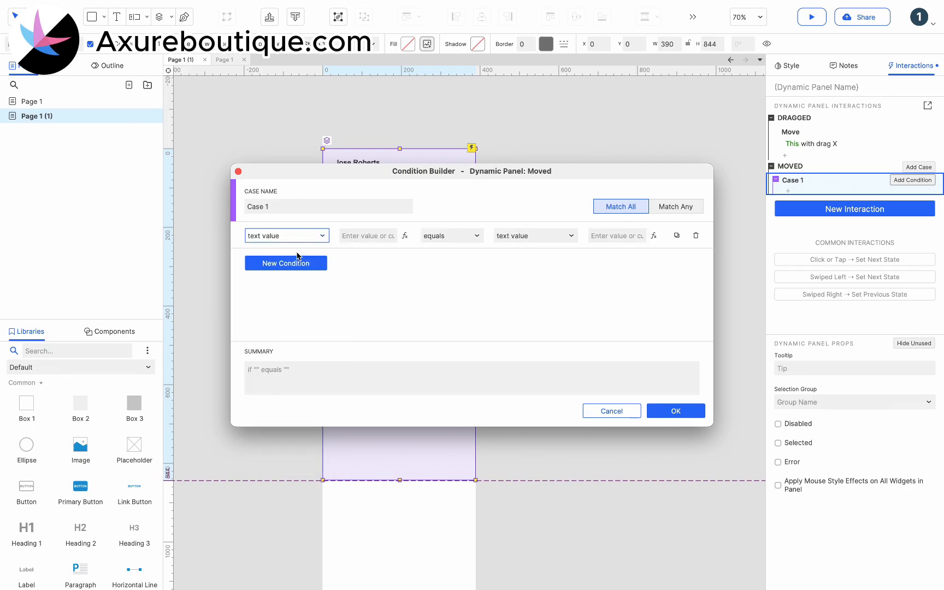
left_click(407, 235)
left_click(332, 221)
type("x")
left_click(320, 299)
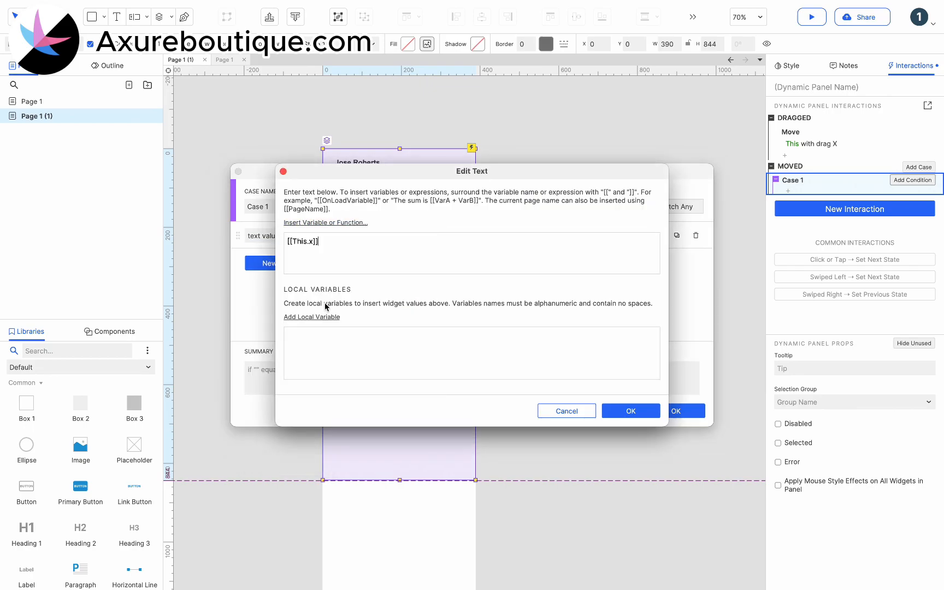
left_click(634, 410)
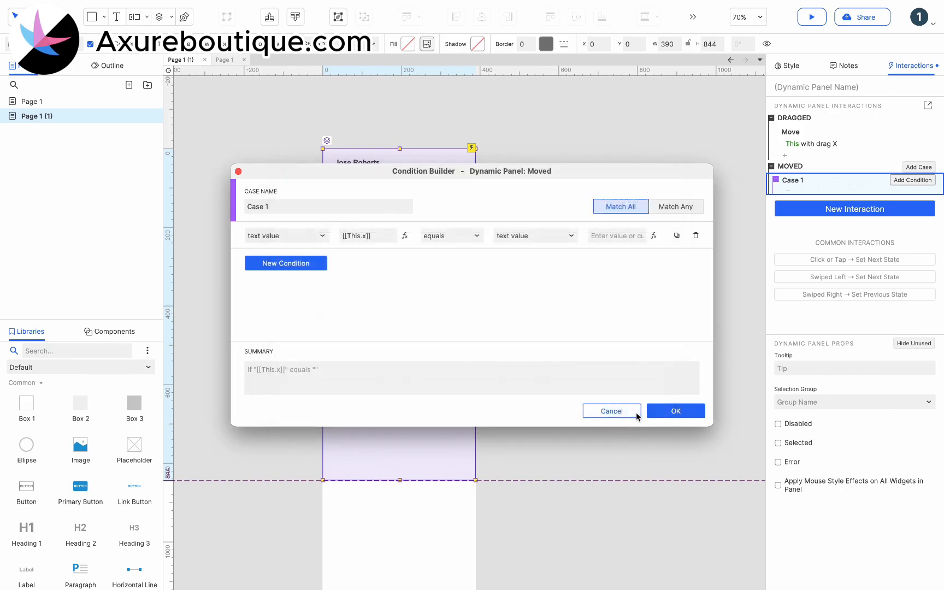
Complete the Moved condition with the comparison "is less than" and the value 0
left_click(465, 236)
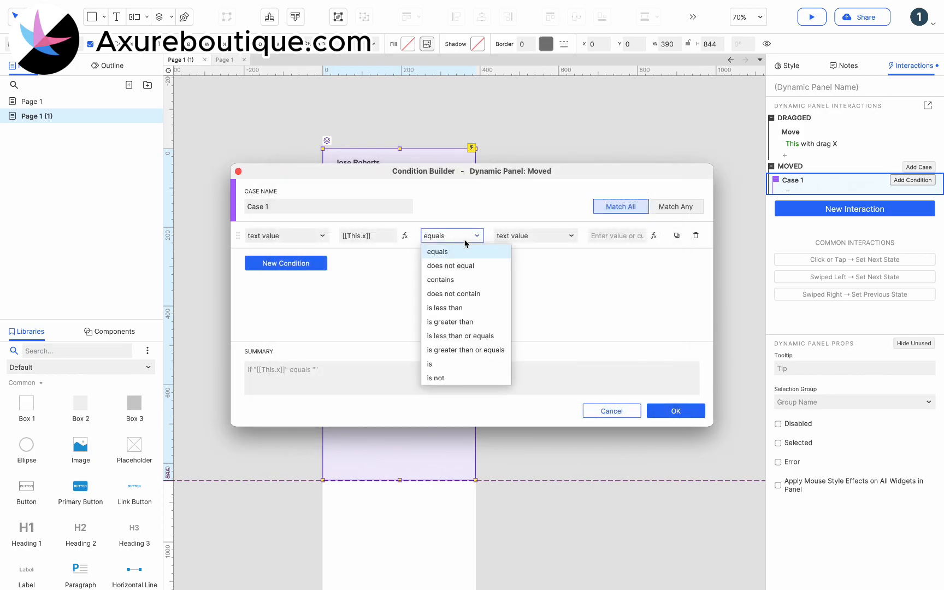
left_click(460, 308)
left_click(607, 237)
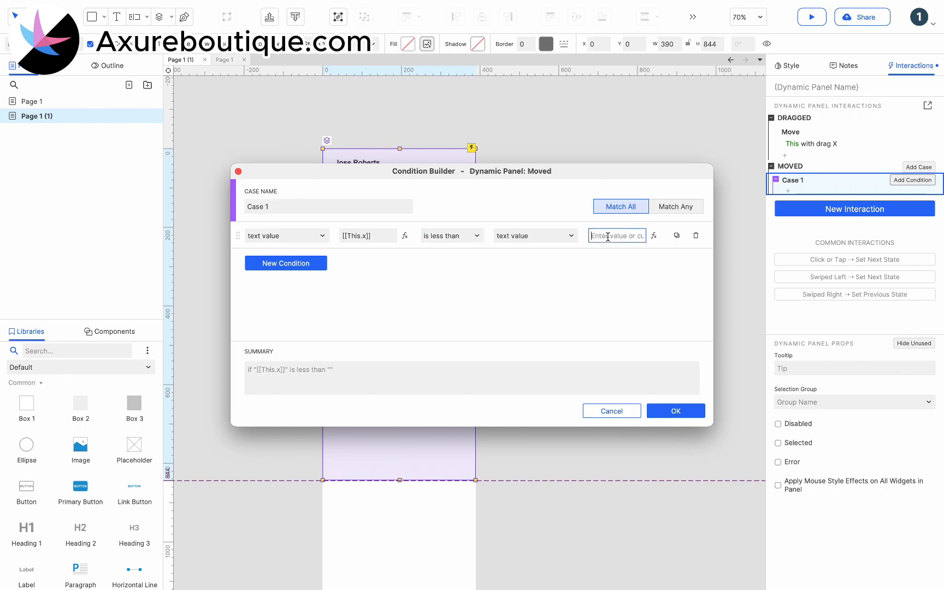
type("0")
left_click(673, 411)
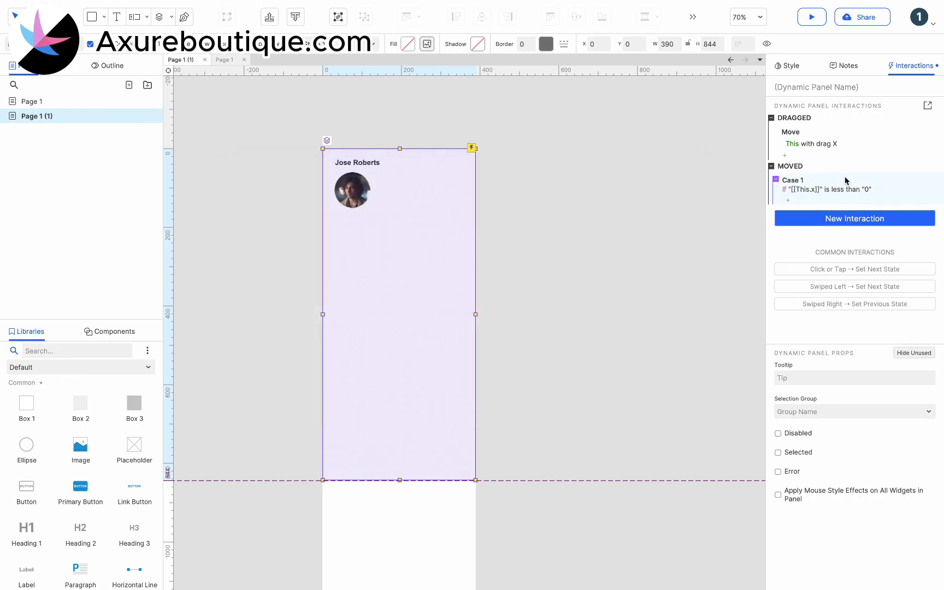
Add a Move action to the Moved case that sends This to x 0 with the y value cleared
left_click(789, 206)
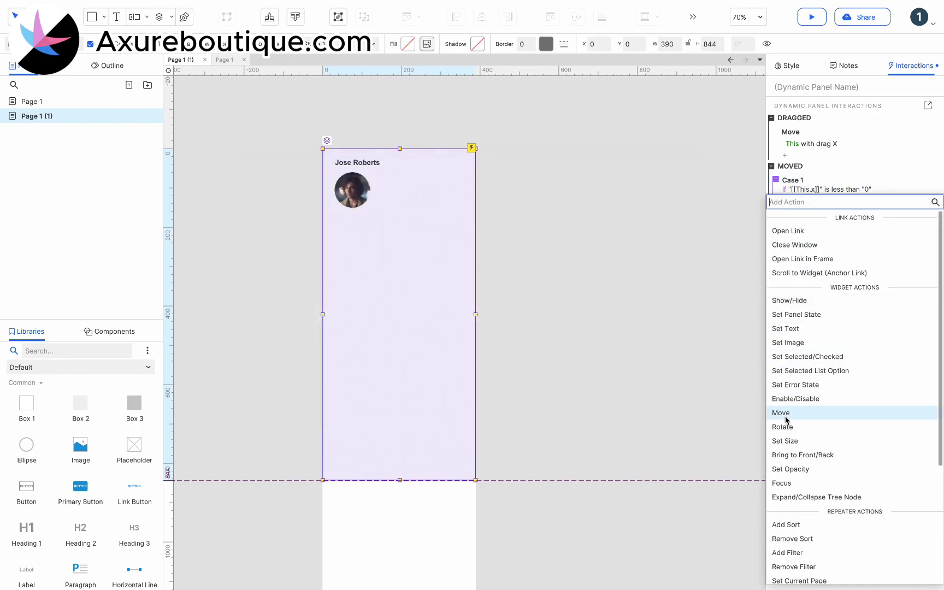
left_click(807, 413)
left_click(817, 263)
left_click(797, 274)
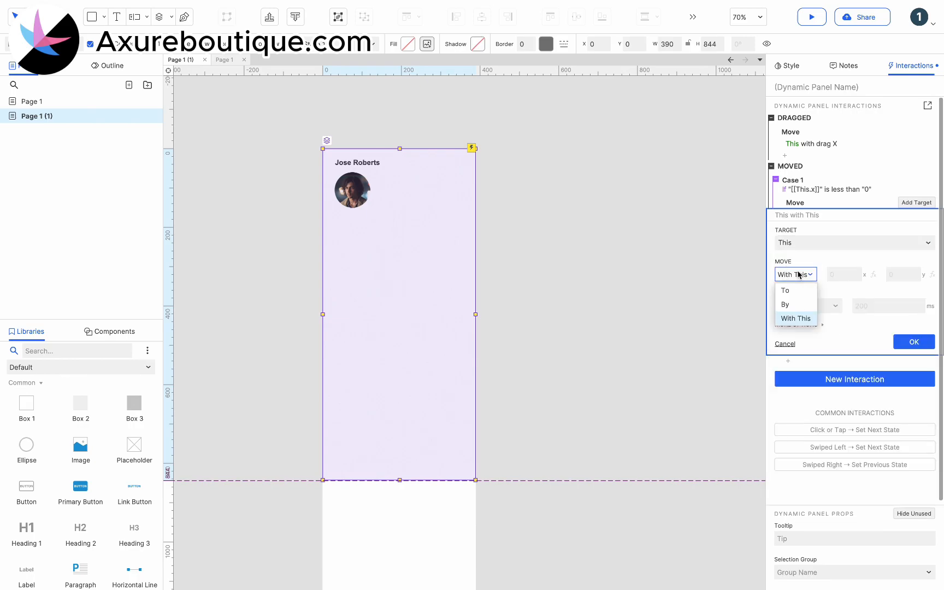
left_click(795, 289)
left_click(892, 274)
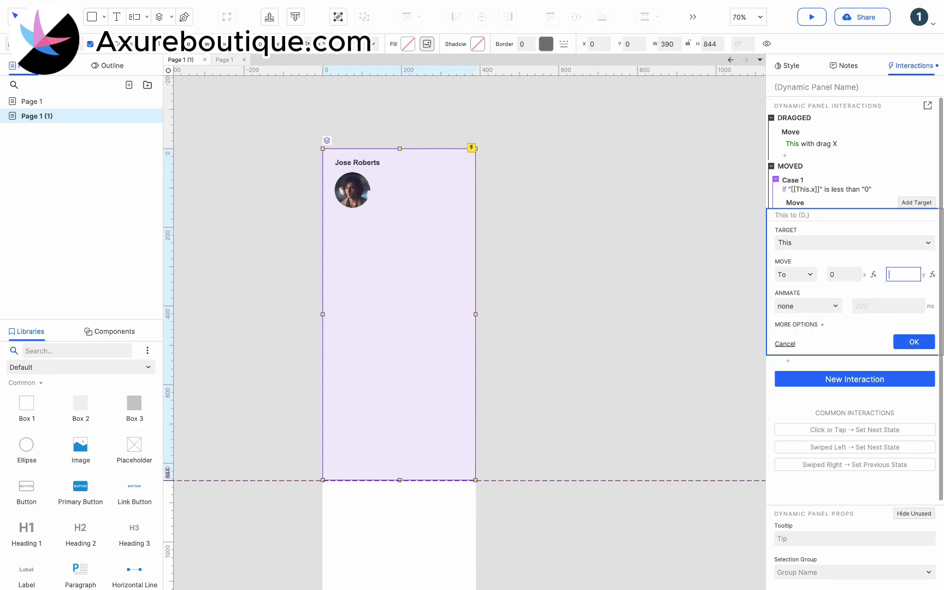
left_click(914, 342)
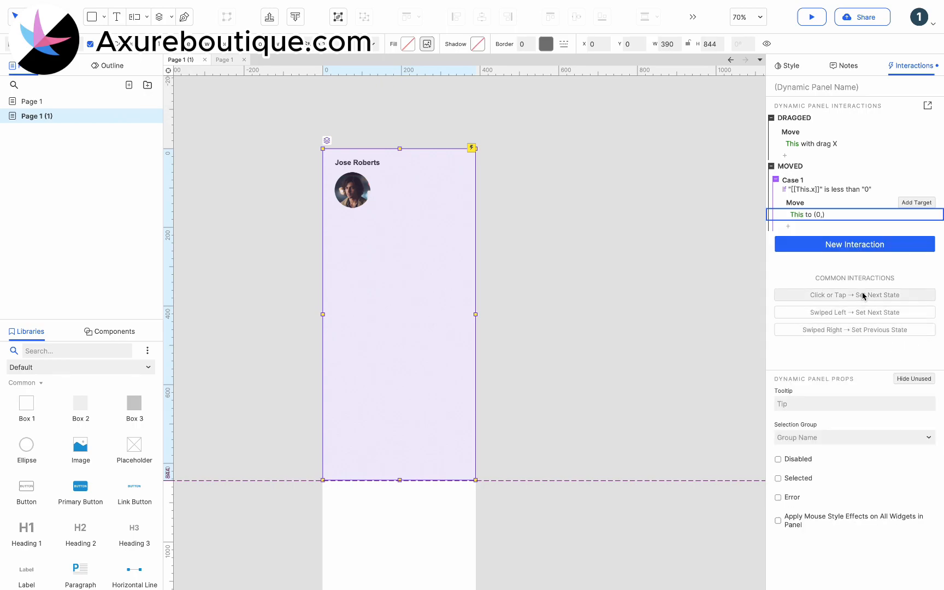
Place a hot spot at X 135, Y 0, shrink it to 1 wide by 831 high, and name it Line
scroll(64, 474, "down", 5)
scroll(64, 474, "down", 2)
left_click_drag(27, 519, 376, 148)
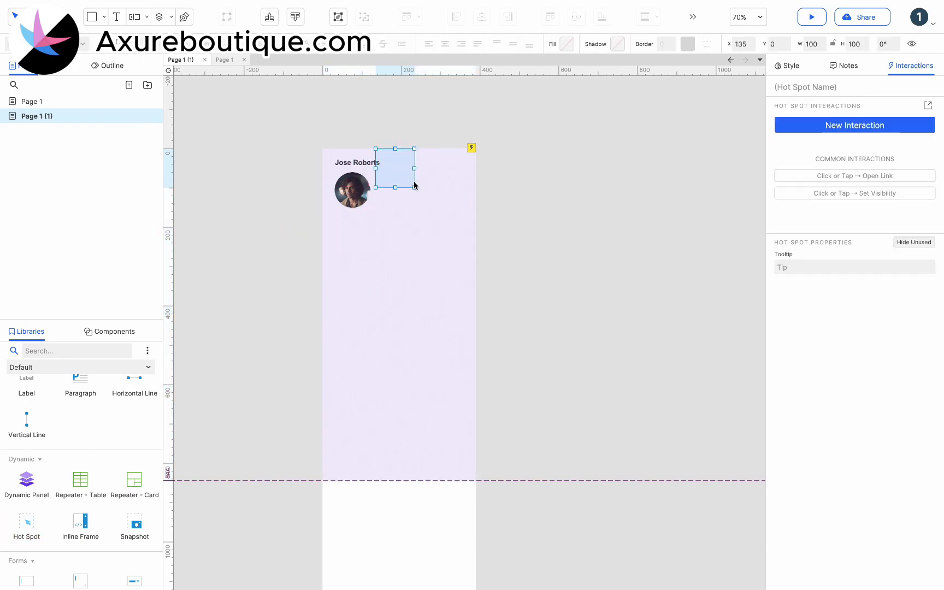
left_click_drag(415, 188, 330, 472)
left_click(829, 88)
type("Line")
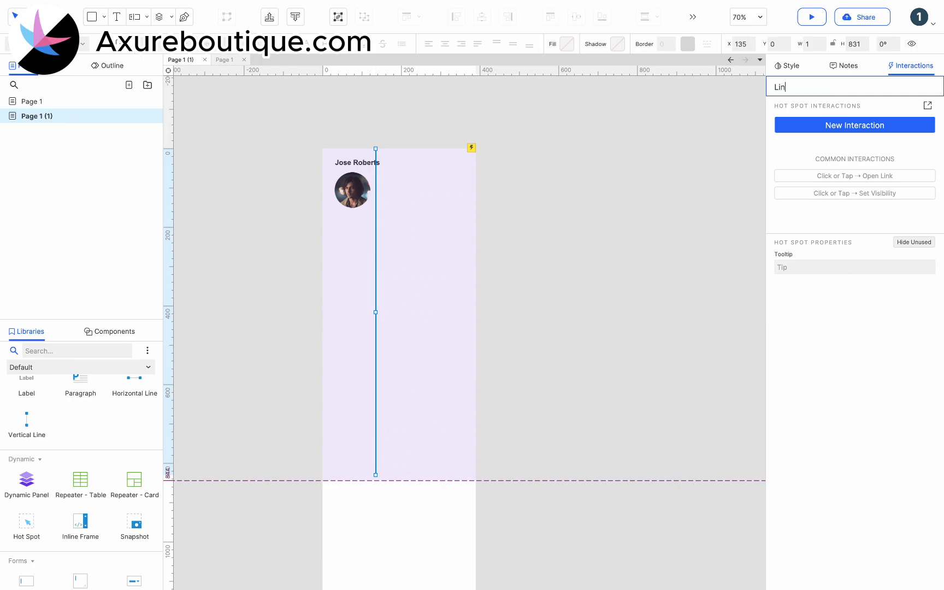
Stretch the Line hot spot to 844 high and place it at X 164, moving the dynamic panel aside and back to X 0, Y 0
left_click(378, 261)
left_click_drag(356, 263, 500, 252)
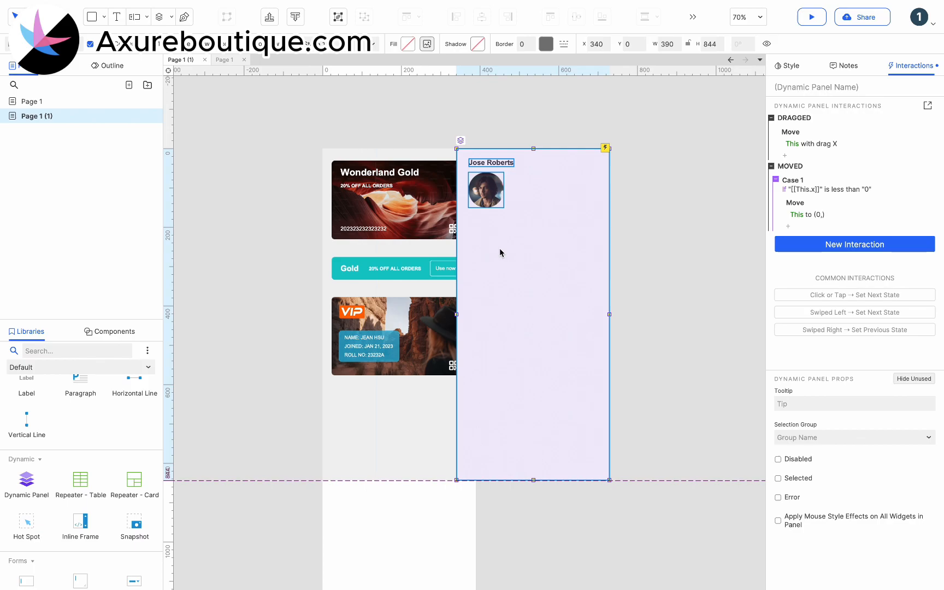
left_click(375, 417)
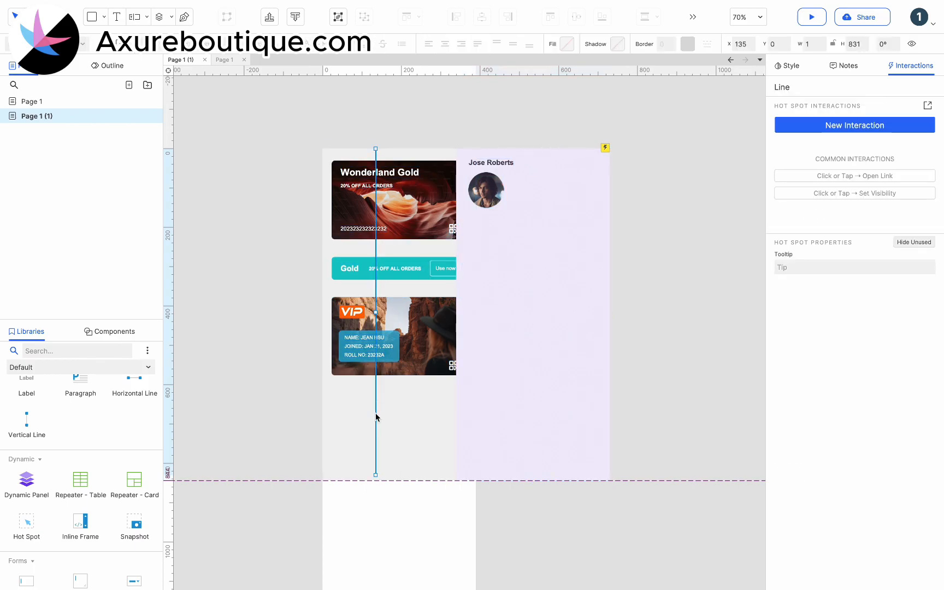
left_click_drag(377, 474, 387, 454)
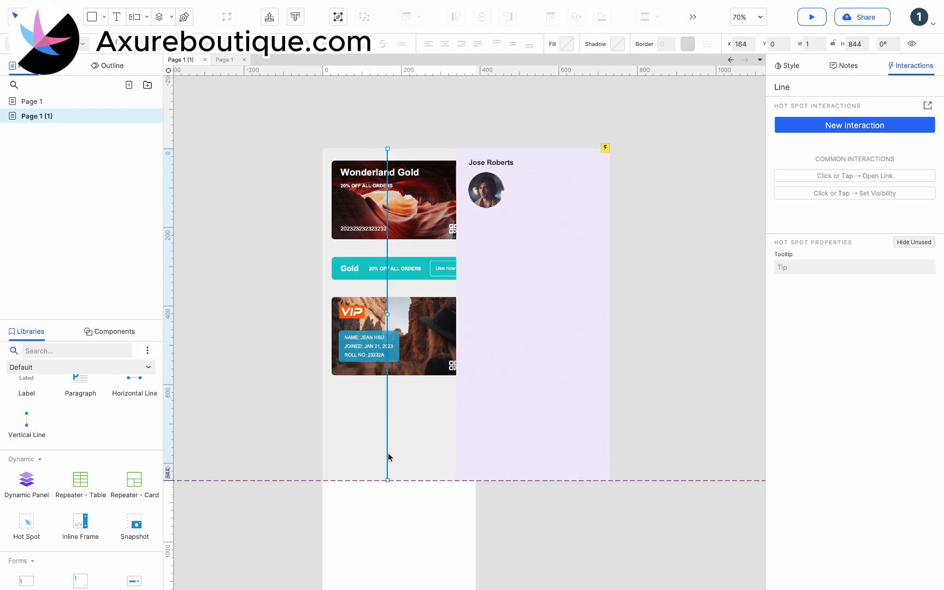
left_click(547, 418)
left_click_drag(566, 405, 431, 400)
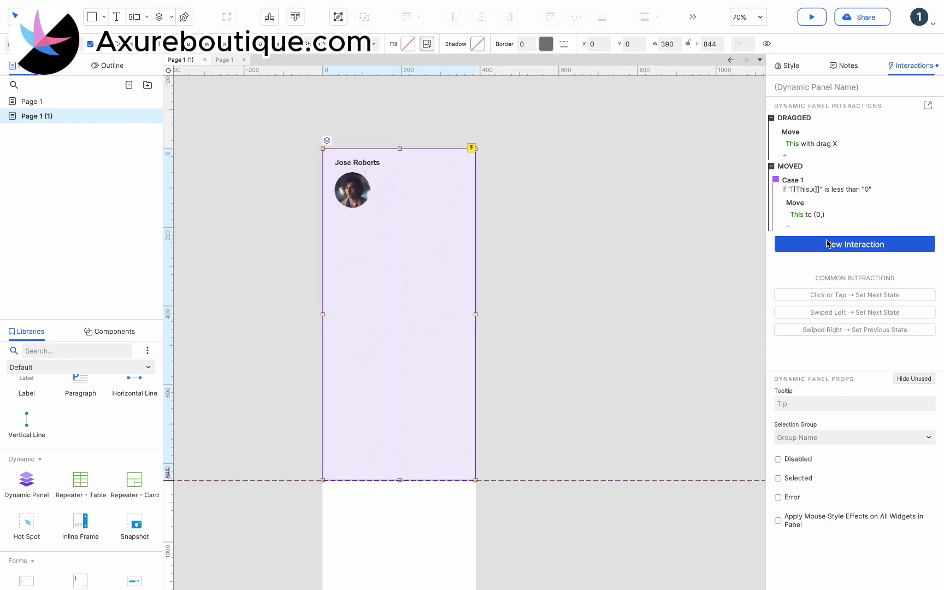
Add a Drag Dropped event to the dynamic panel, enable cases, and start a new condition for Case 1
left_click(829, 244)
scroll(834, 362, "down", 3)
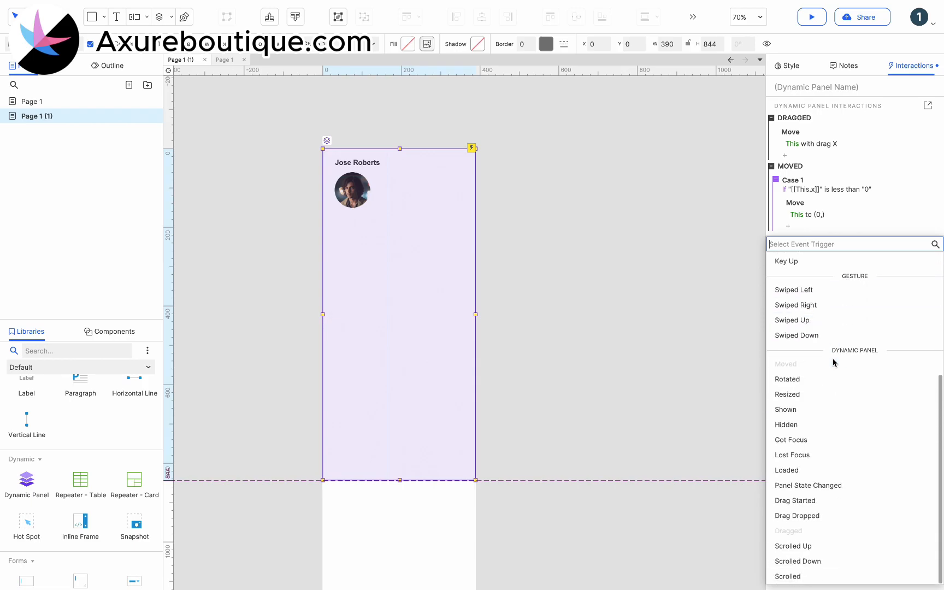
left_click(808, 516)
left_click(874, 227)
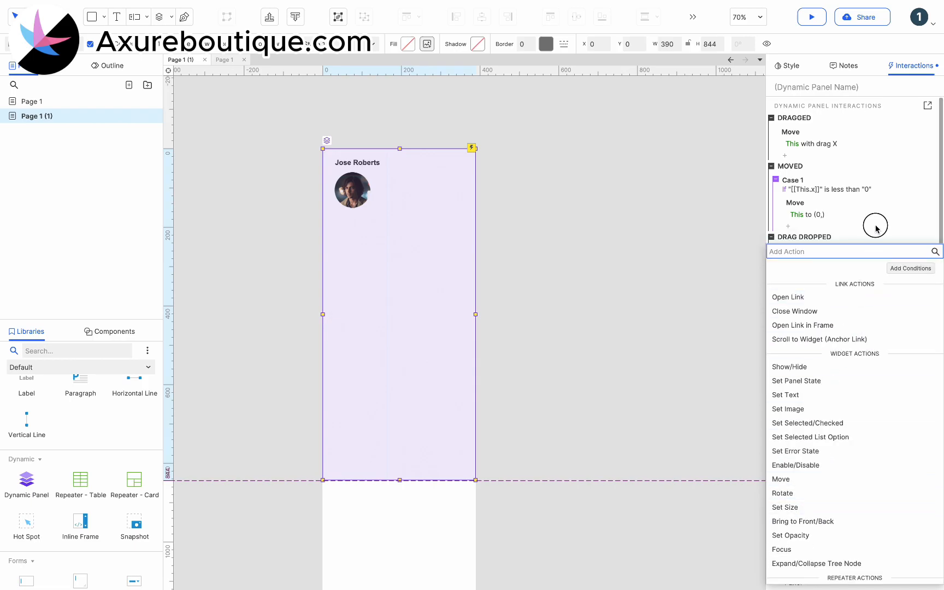
left_click(917, 238)
left_click(910, 251)
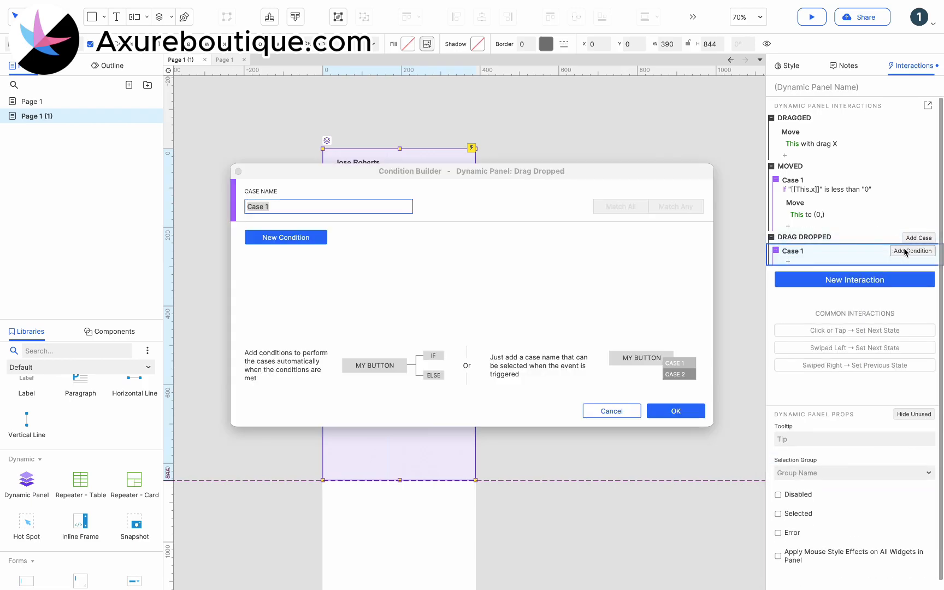
left_click(317, 238)
Set the Drag Dropped condition to area of widget This is over area of widget Line
left_click(308, 235)
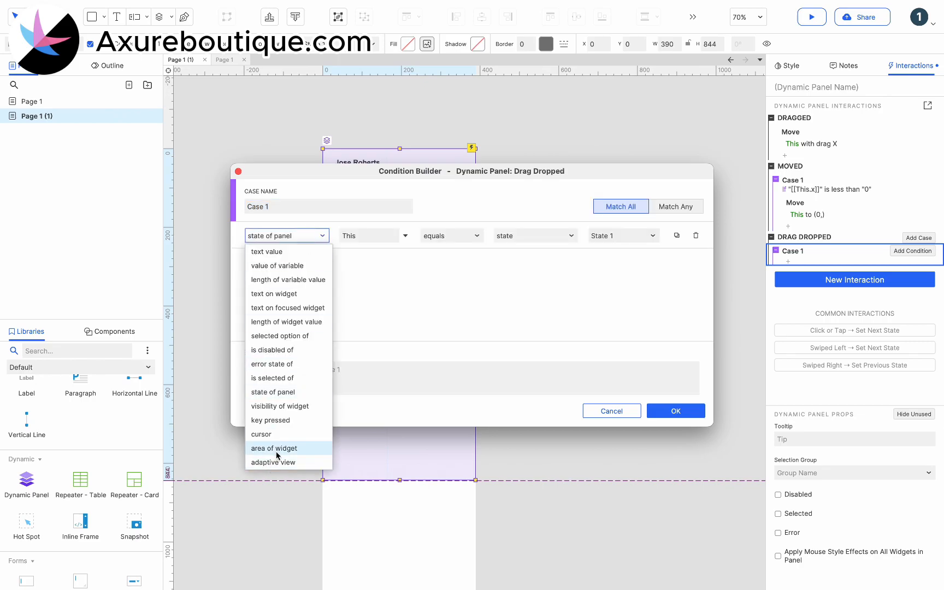
left_click(277, 449)
left_click(623, 237)
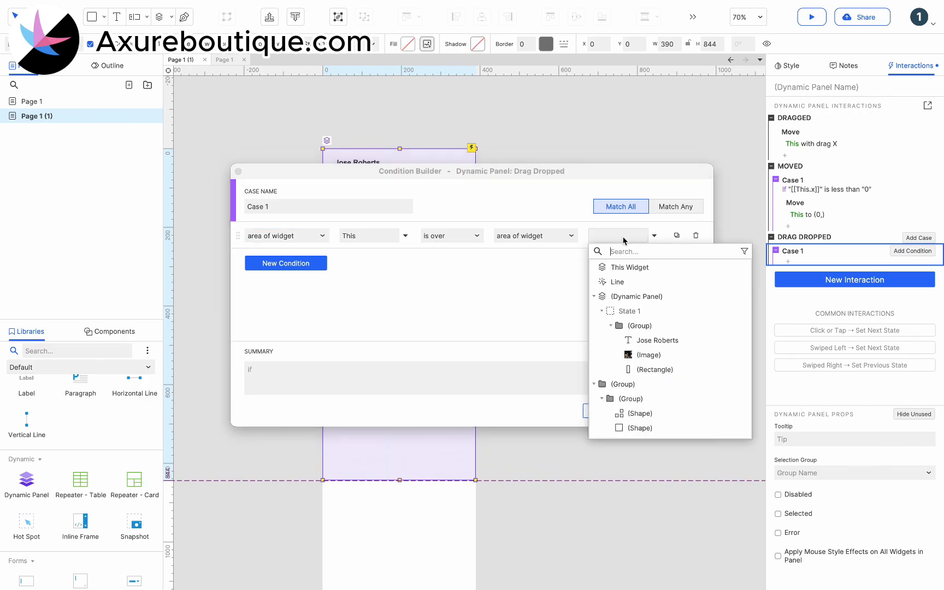
left_click(617, 282)
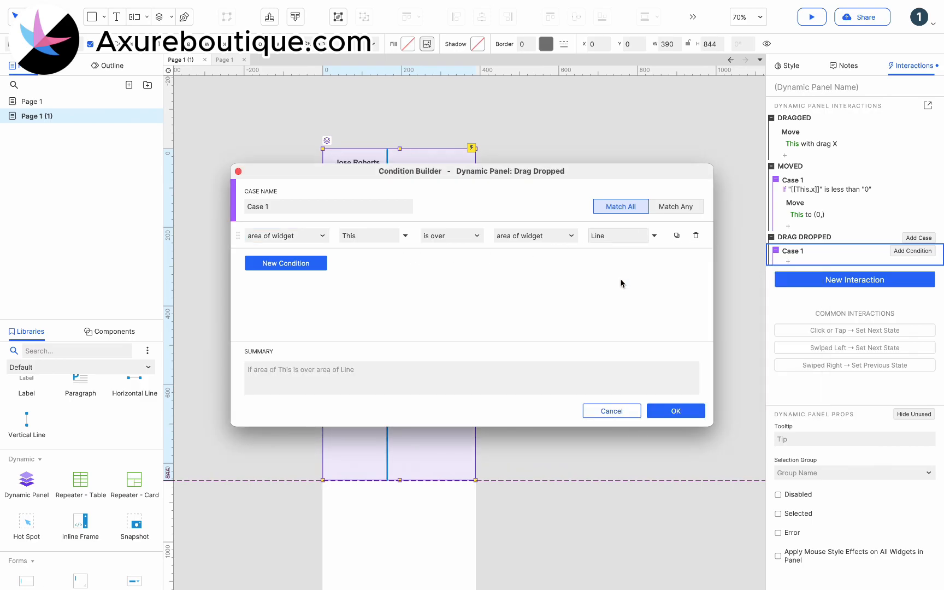
left_click(670, 411)
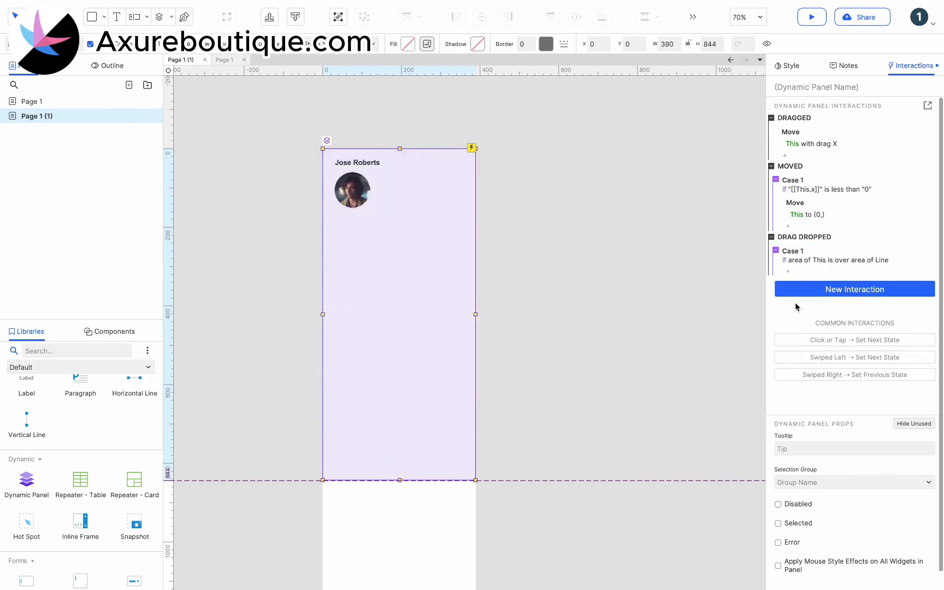
Add a Move action to Drag Dropped Case 1 that moves This to x 0 with y left blank and linear animation
left_click(789, 271)
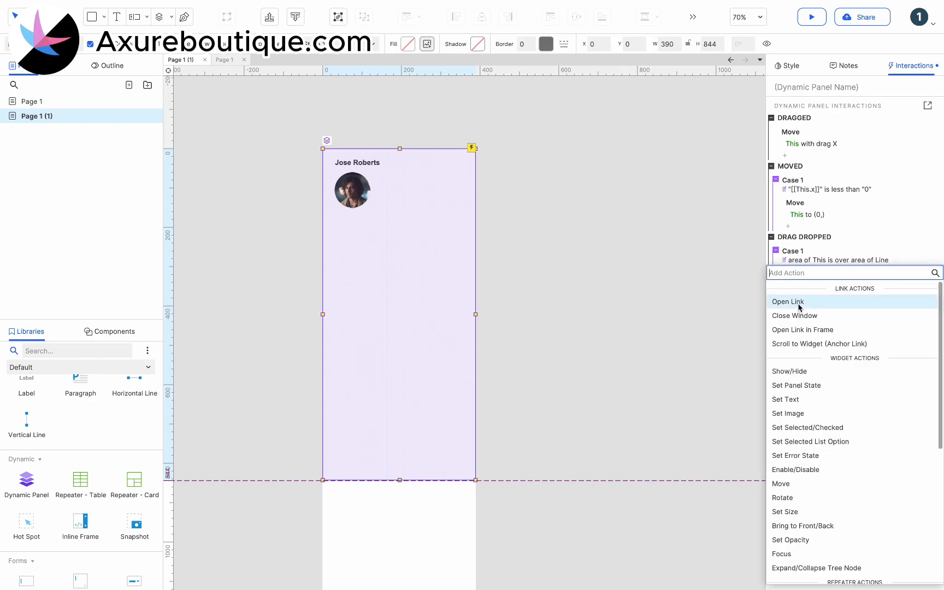
left_click(781, 483)
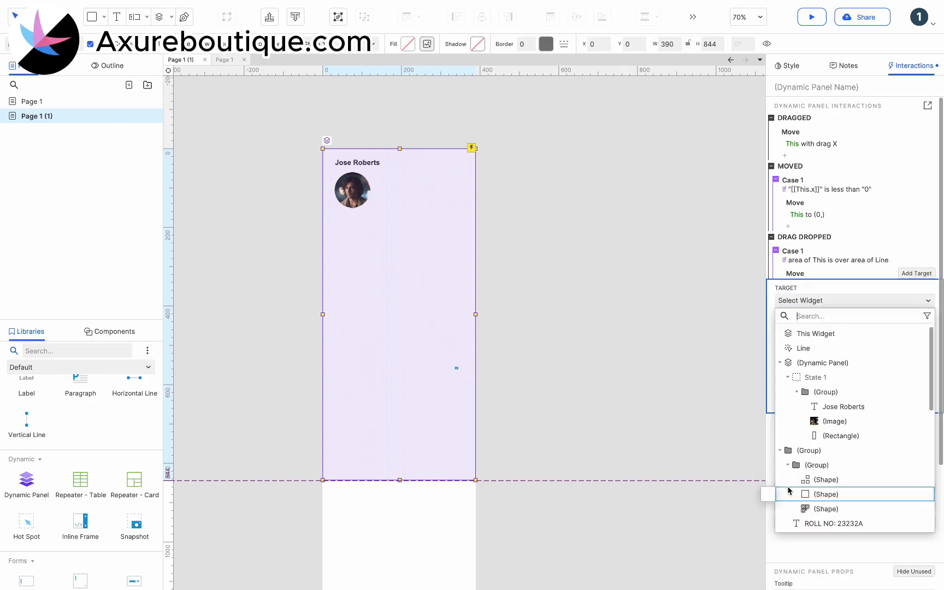
left_click(830, 334)
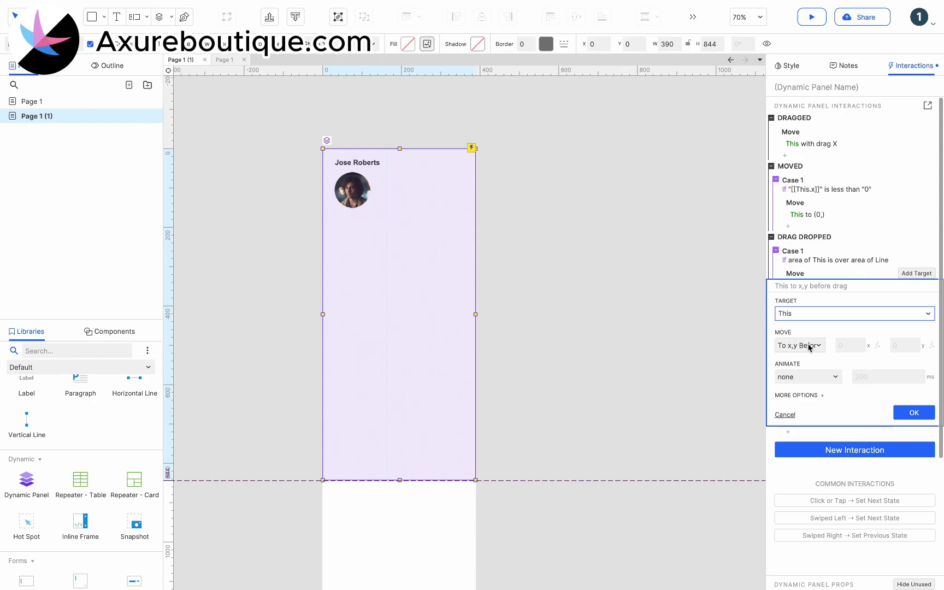
left_click(809, 346)
left_click(798, 361)
left_click(893, 345)
key("BackSpace")
left_click(809, 378)
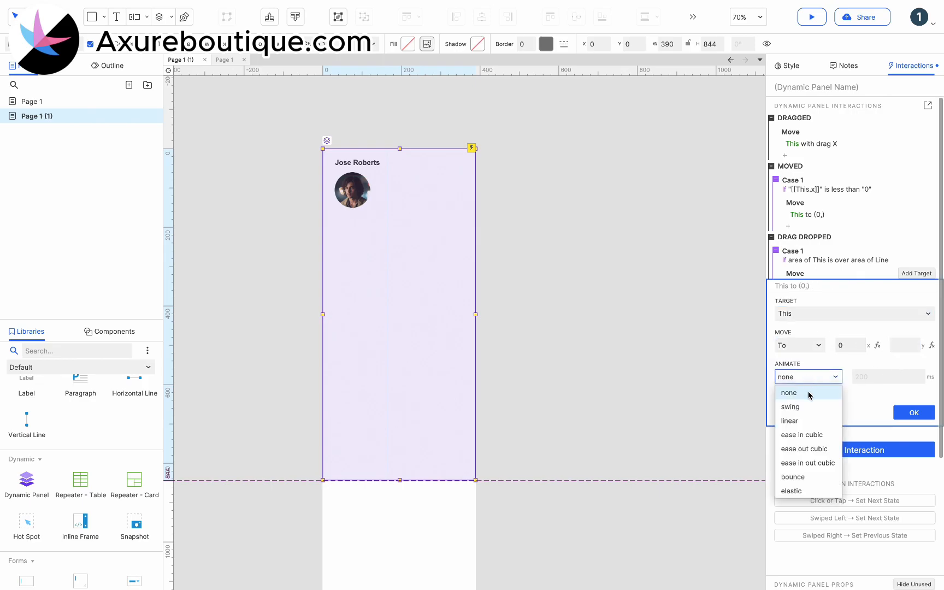
left_click(810, 421)
left_click(912, 413)
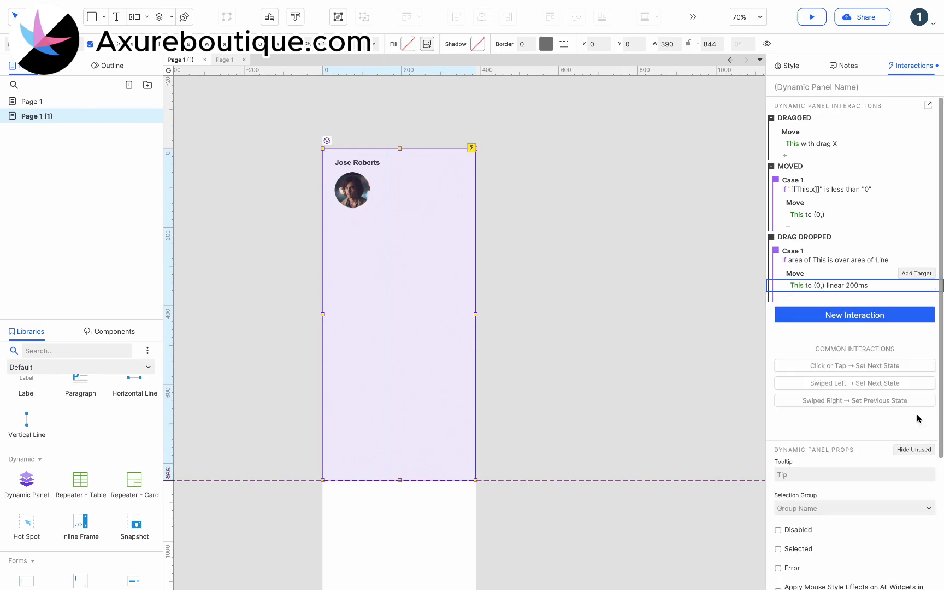
Add a Case 2 without conditions to Drag Dropped and copy Case 1's Move action into it
left_click(918, 238)
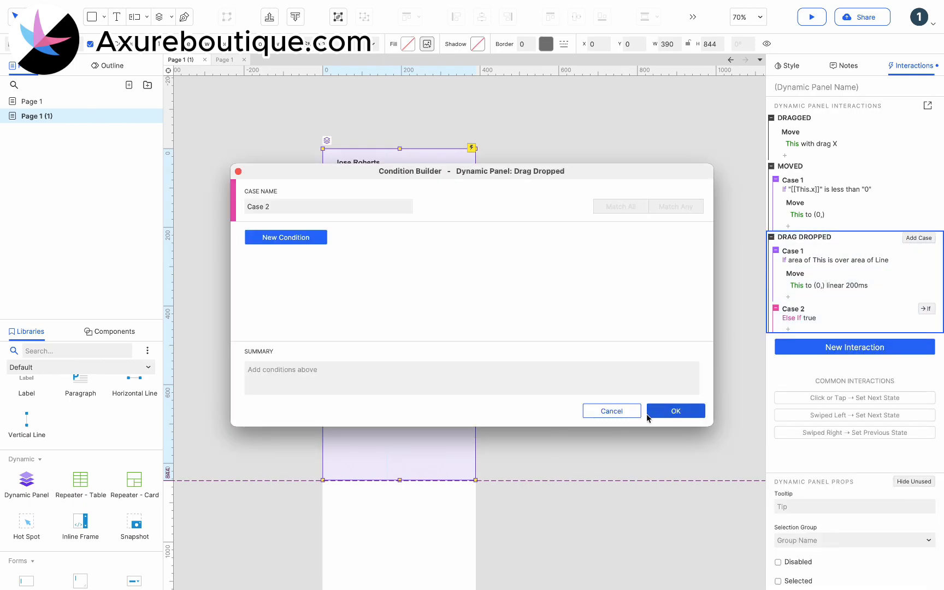
left_click(669, 413)
left_click(815, 275)
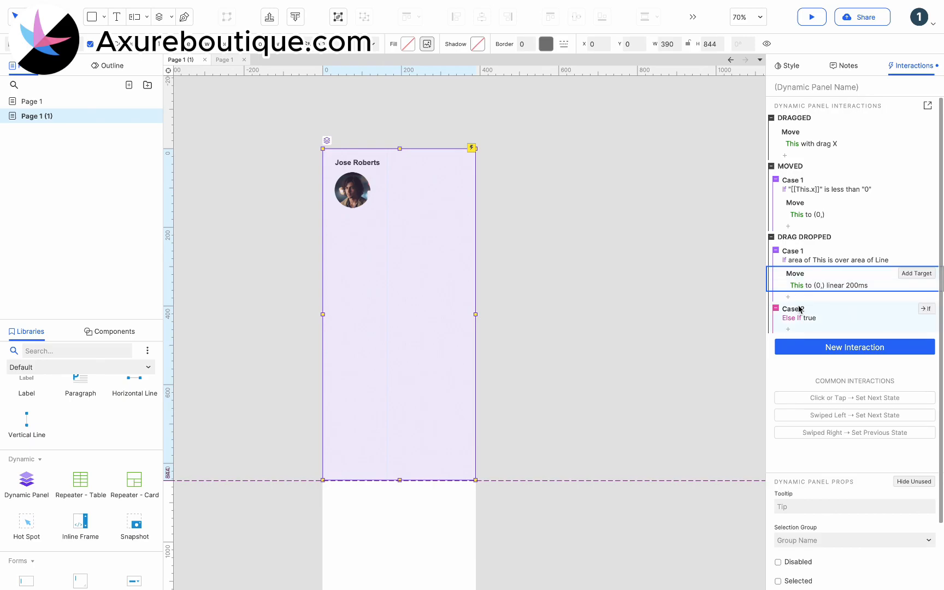
left_click(798, 309)
key("ctrl+v")
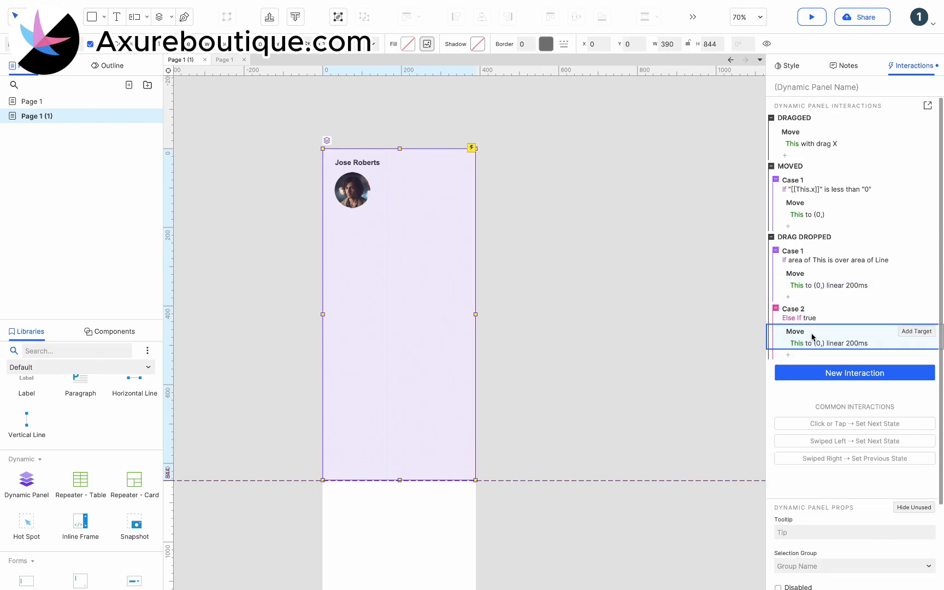
Set the x destination of Case 2's Move action to 340
left_click(817, 343)
left_click(856, 404)
type("340")
left_click(914, 471)
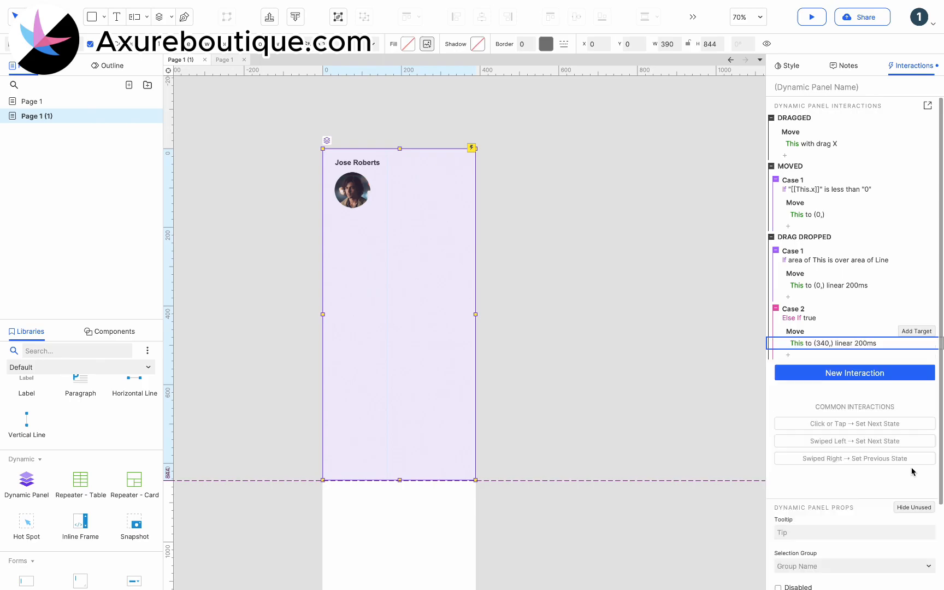
Preview the page in the browser and test dragging the panel sideways to open and close it
left_click(810, 17)
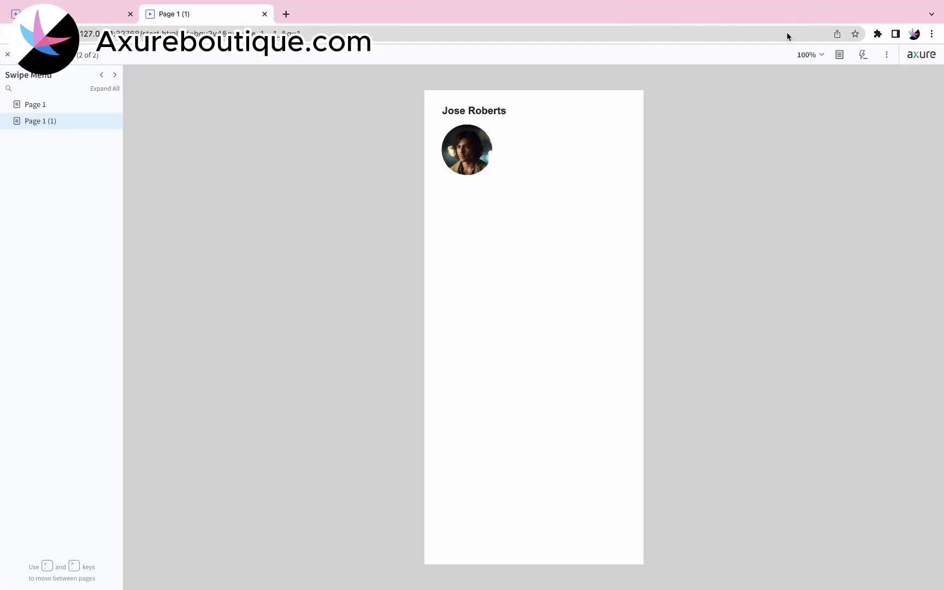
left_click_drag(531, 232, 596, 242)
left_click(622, 243)
left_click(473, 241)
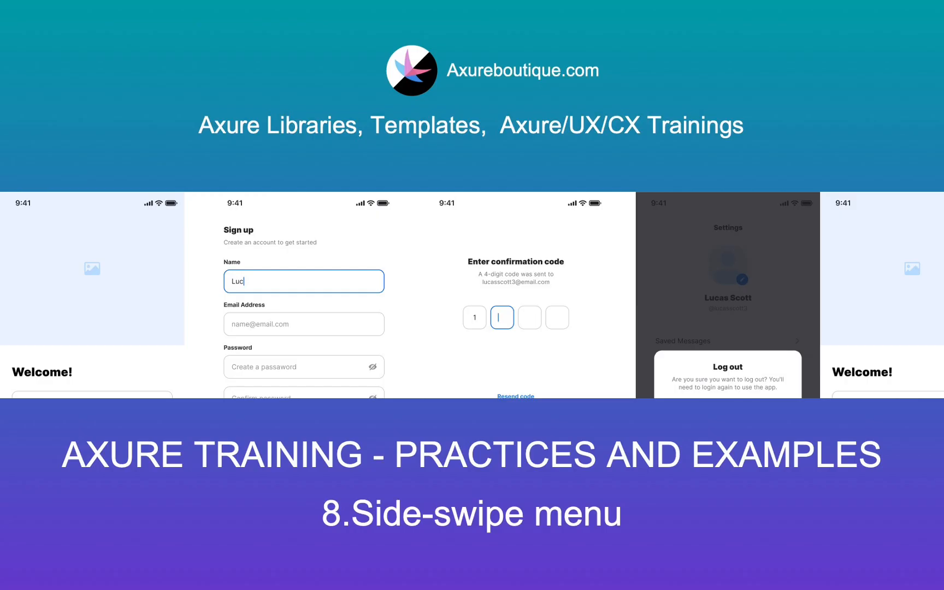